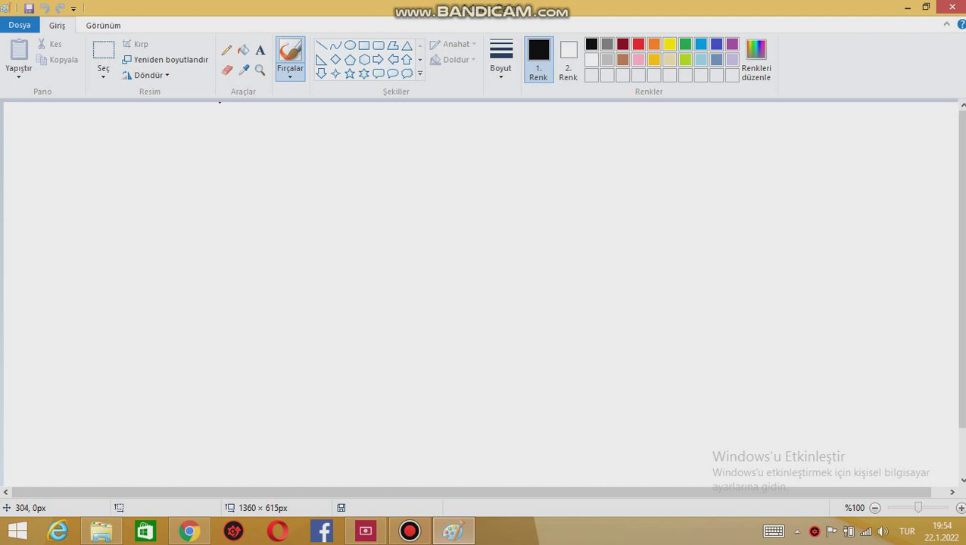
- Draw a three-box block with the boxes lettered N, P, N
click(235, 137)
drag(236, 138, 251, 209)
drag(236, 141, 366, 114)
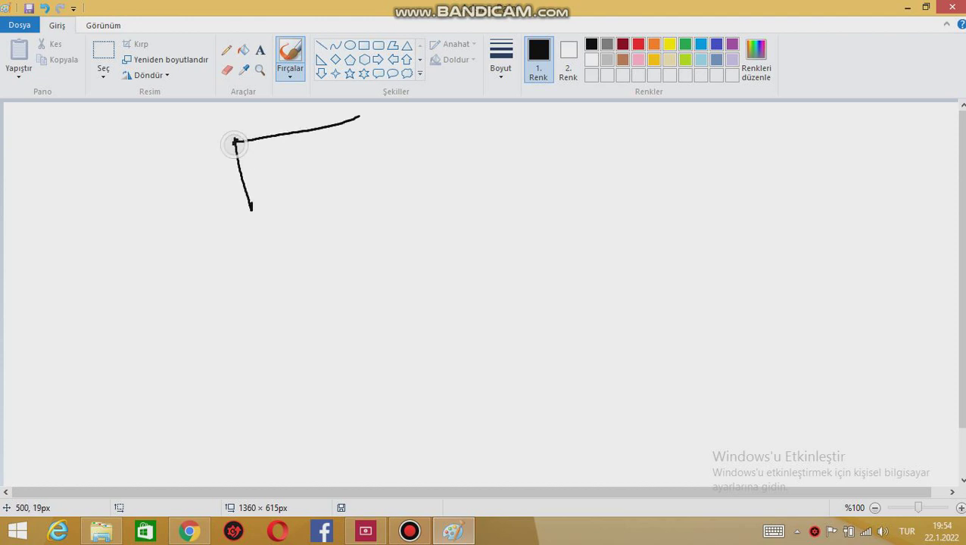
mouse_move(265, 206)
mouse_down()
mouse_move(401, 183)
mouse_move(395, 122)
mouse_move(381, 109)
mouse_move(318, 131)
mouse_move(325, 208)
mouse_up()
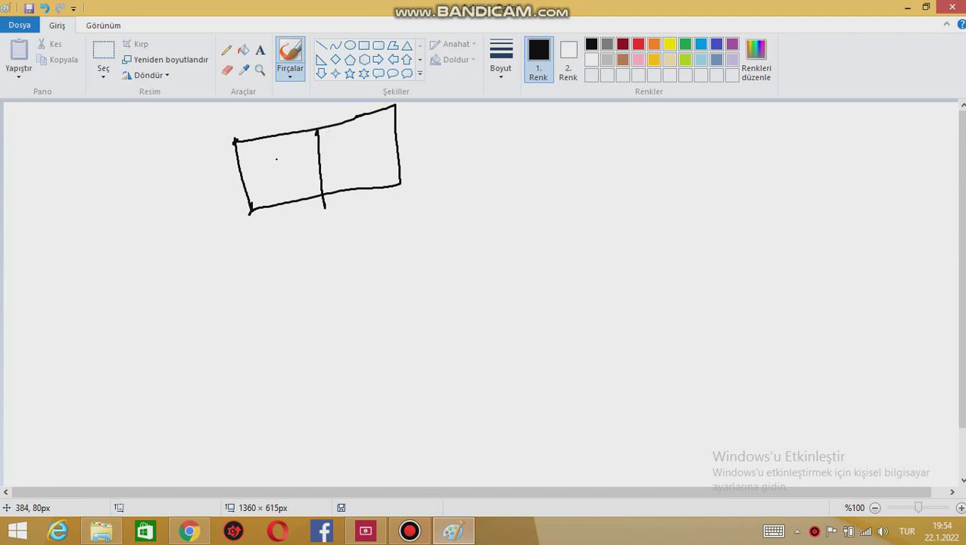
mouse_move(236, 144)
mouse_down()
mouse_move(167, 167)
mouse_move(188, 234)
mouse_move(277, 209)
mouse_up()
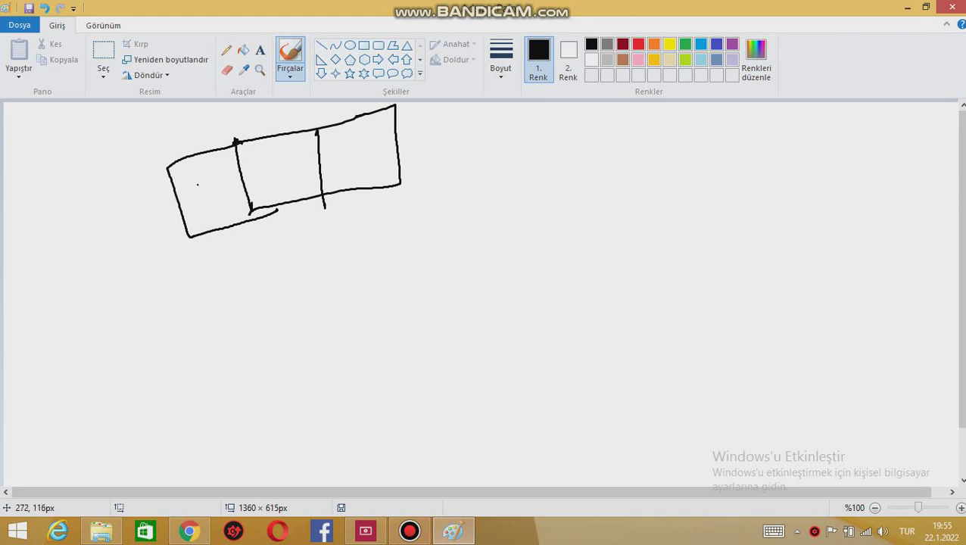
mouse_move(197, 177)
mouse_down()
mouse_move(200, 218)
mouse_move(219, 174)
mouse_up()
mouse_move(272, 160)
mouse_down()
mouse_move(281, 193)
mouse_move(277, 172)
mouse_up()
drag(349, 146, 351, 179)
drag(347, 142, 374, 134)
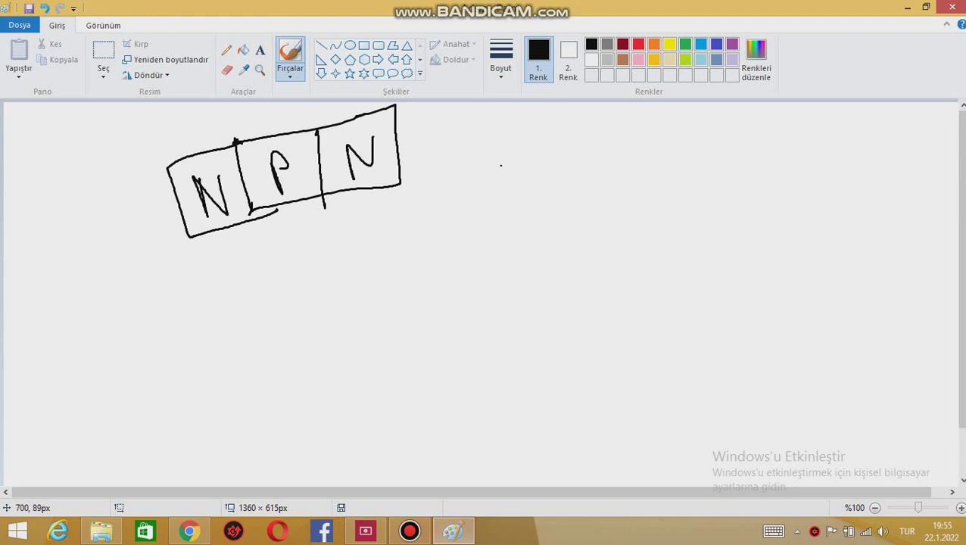
- Draw a second three-box block to its right, lettered P, N, P
drag(488, 138, 497, 215)
drag(488, 137, 604, 136)
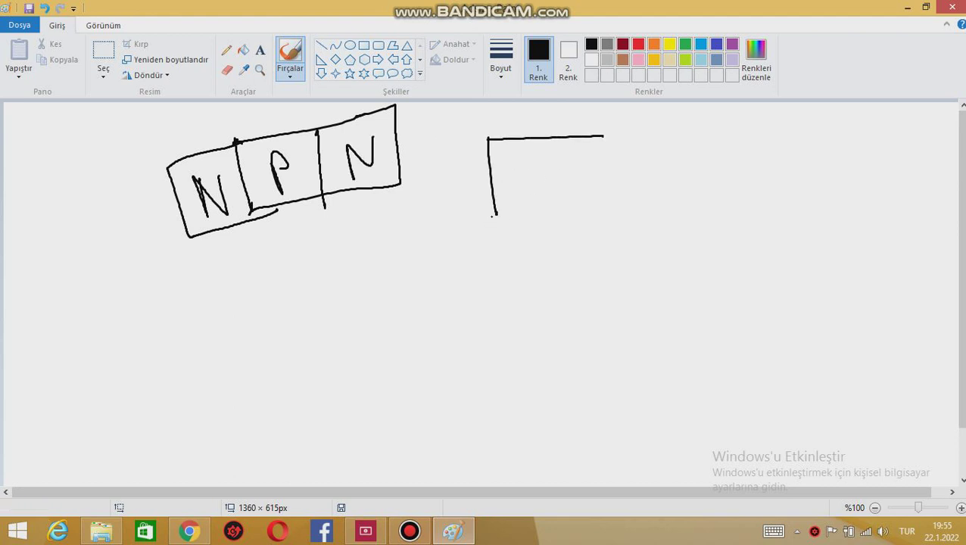
mouse_move(493, 217)
mouse_down()
mouse_move(640, 215)
mouse_move(668, 135)
mouse_move(553, 236)
mouse_up()
drag(602, 136, 599, 233)
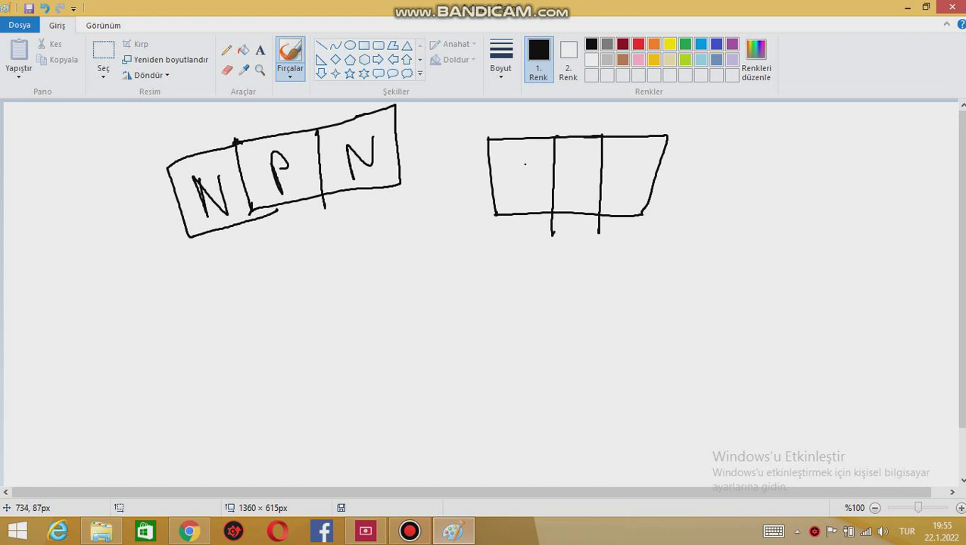
drag(522, 159, 523, 198)
mouse_move(521, 157)
mouse_down()
mouse_move(524, 178)
mouse_move(576, 198)
mouse_move(589, 169)
mouse_move(628, 199)
mouse_up()
drag(626, 154, 633, 169)
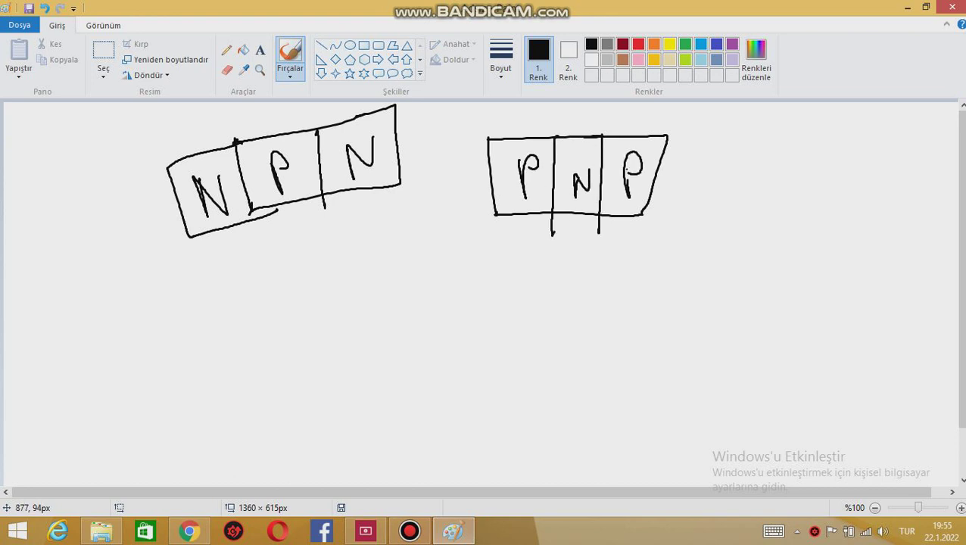
click(315, 187)
- Draw a down arrow from the NPN block, then the transistor's base, collector and emitter lines
mouse_move(288, 221)
mouse_down()
mouse_move(300, 271)
mouse_move(282, 256)
mouse_move(318, 255)
mouse_up()
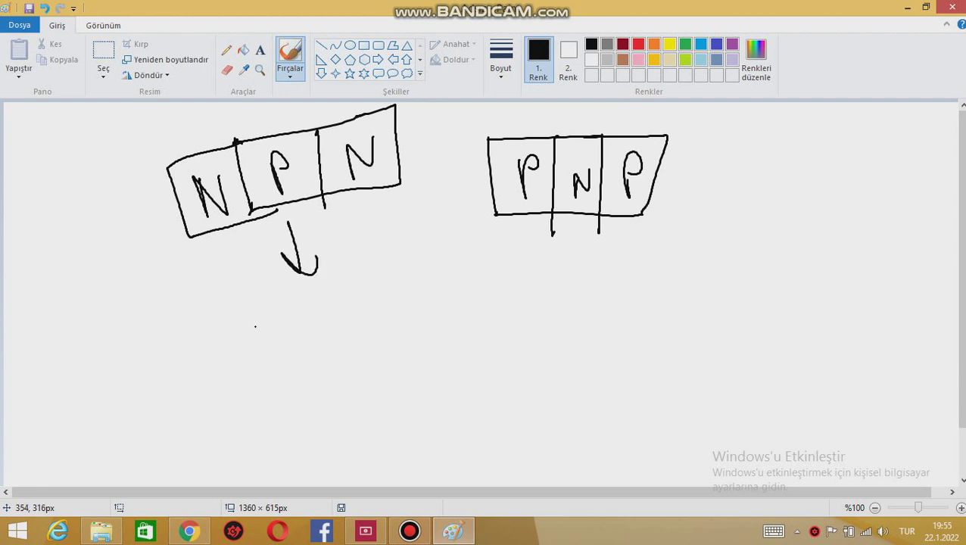
mouse_move(258, 341)
mouse_down()
mouse_move(321, 331)
mouse_move(341, 371)
mouse_up()
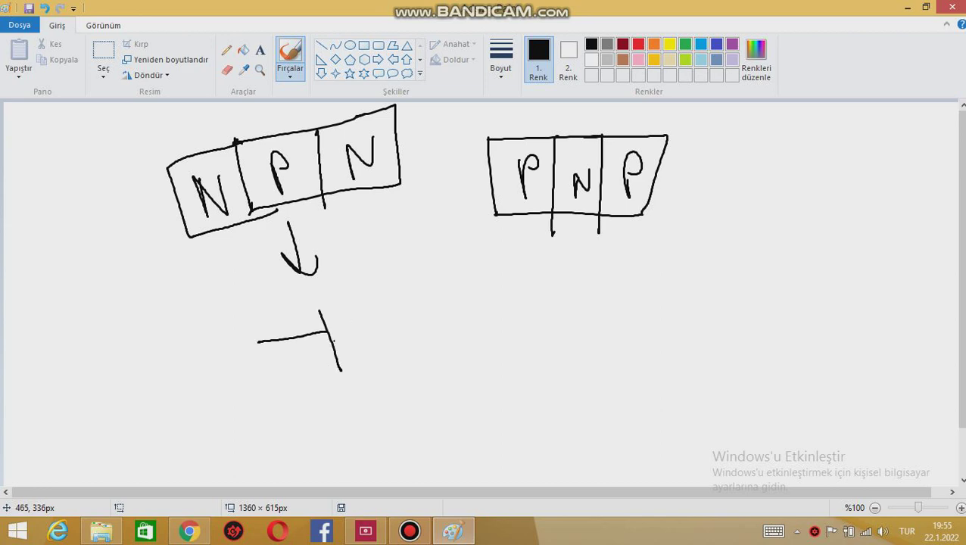
drag(325, 326, 354, 287)
drag(335, 347, 399, 366)
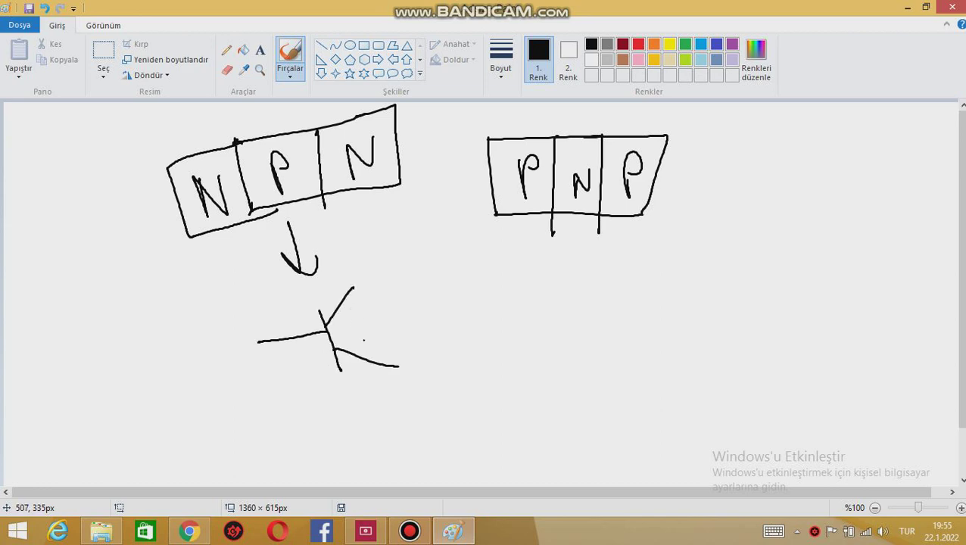
- Label the base B, the collector C and the emitter E
drag(215, 321, 218, 358)
drag(371, 244, 370, 272)
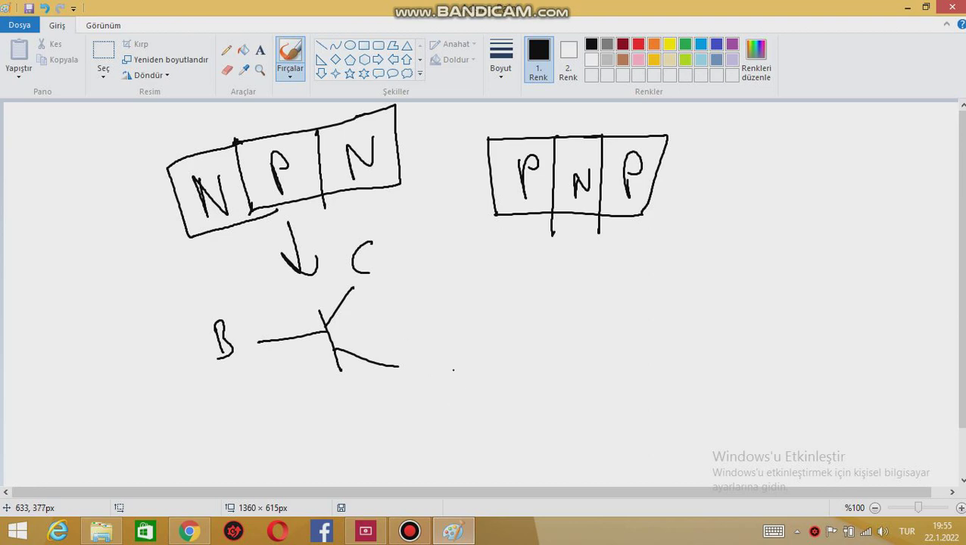
mouse_move(434, 354)
mouse_down()
mouse_move(457, 381)
mouse_move(453, 367)
mouse_up()
drag(434, 357, 451, 352)
drag(375, 242, 369, 271)
- Add an emitter arrowhead, circle the symbol and extend the emitter lead to E
click(351, 327)
drag(351, 342, 359, 384)
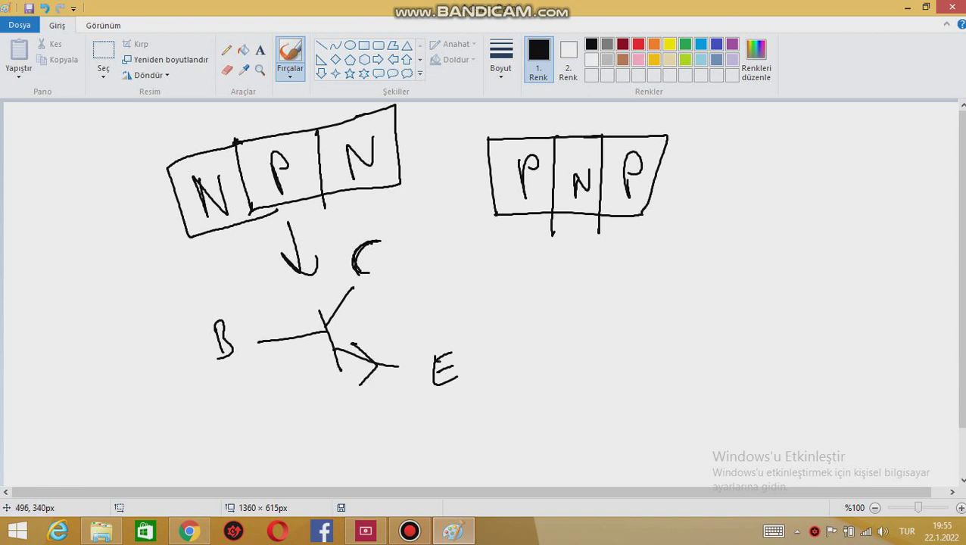
mouse_move(353, 344)
mouse_down()
mouse_move(375, 369)
mouse_move(364, 390)
mouse_up()
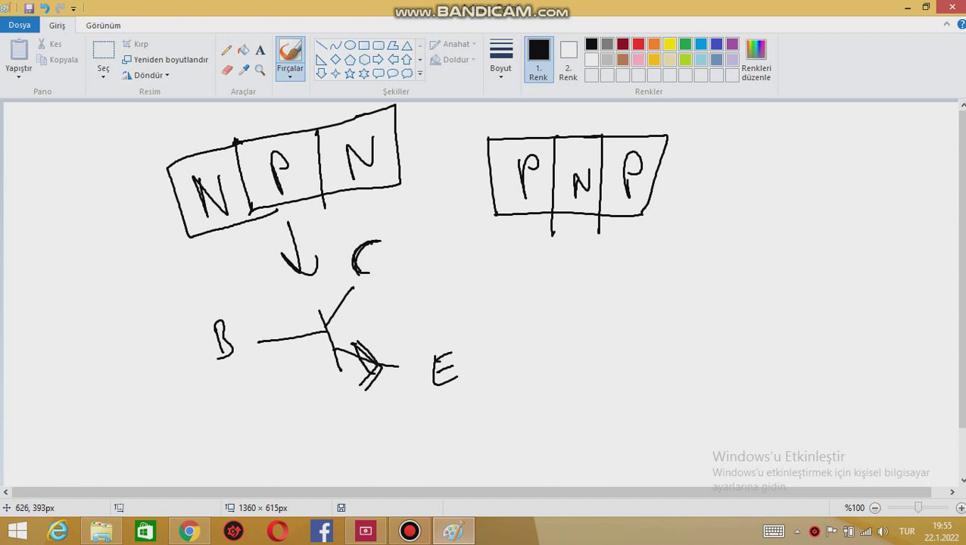
mouse_move(339, 276)
mouse_down()
mouse_move(304, 296)
mouse_move(319, 389)
mouse_move(400, 412)
mouse_move(415, 364)
mouse_move(391, 300)
mouse_move(331, 270)
mouse_move(352, 289)
mouse_move(378, 269)
mouse_up()
drag(394, 369, 434, 371)
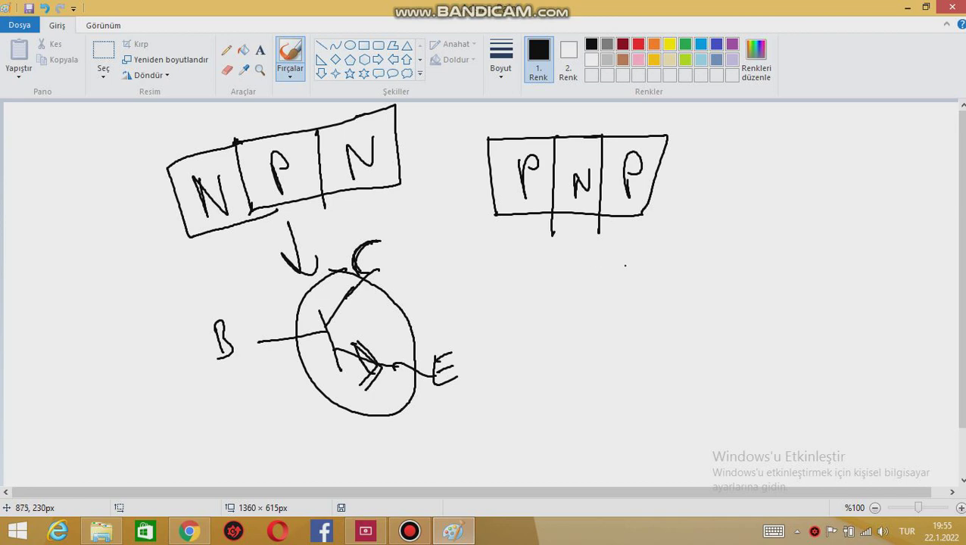
- Draw the PNP transistor's upper arm, vertical bar, lower arm and base lead B
drag(695, 236, 633, 287)
drag(631, 250, 638, 368)
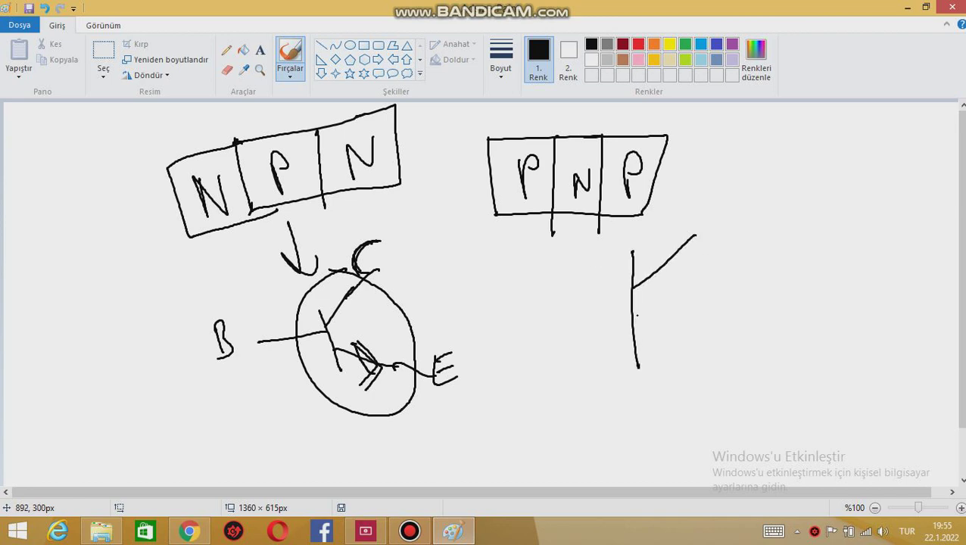
mouse_move(633, 309)
mouse_down()
mouse_move(712, 368)
mouse_move(543, 309)
mouse_up()
mouse_move(518, 273)
mouse_down()
mouse_move(519, 306)
mouse_move(525, 301)
mouse_up()
- Label the PNP collector C and emitter E, and circle the emitter leads
drag(722, 185, 712, 225)
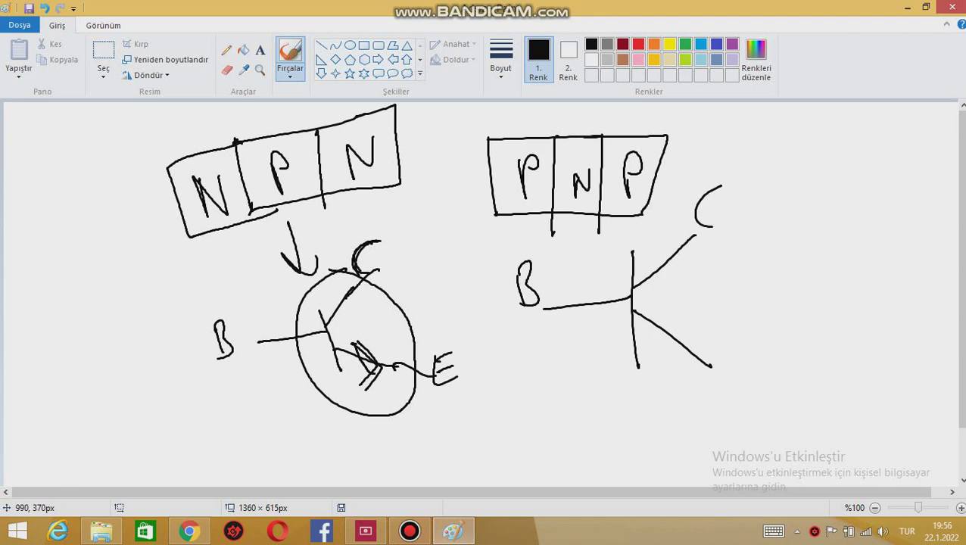
mouse_move(717, 340)
mouse_down()
mouse_move(736, 373)
mouse_move(733, 361)
mouse_up()
drag(716, 333, 739, 331)
mouse_move(670, 333)
mouse_down()
mouse_move(674, 368)
mouse_move(701, 322)
mouse_up()
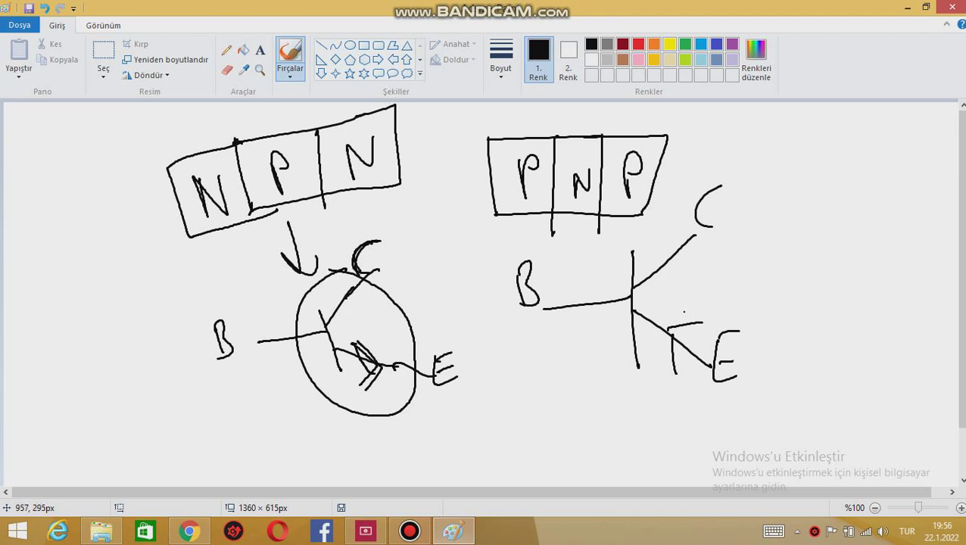
mouse_move(684, 311)
mouse_down()
mouse_move(666, 316)
mouse_move(702, 354)
mouse_move(672, 311)
mouse_move(740, 318)
mouse_up()
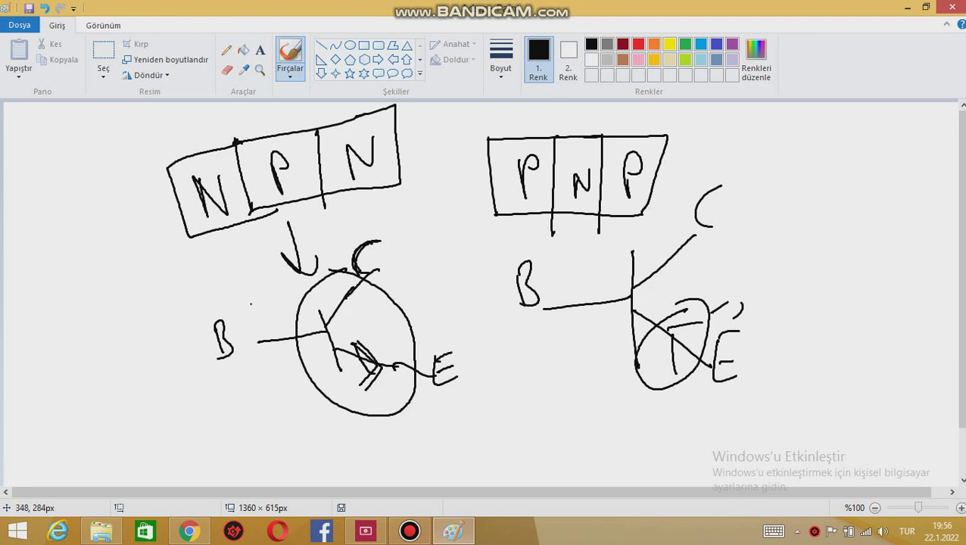
- Start a new blank picture and discard the old drawing without saving
click(20, 25)
click(38, 48)
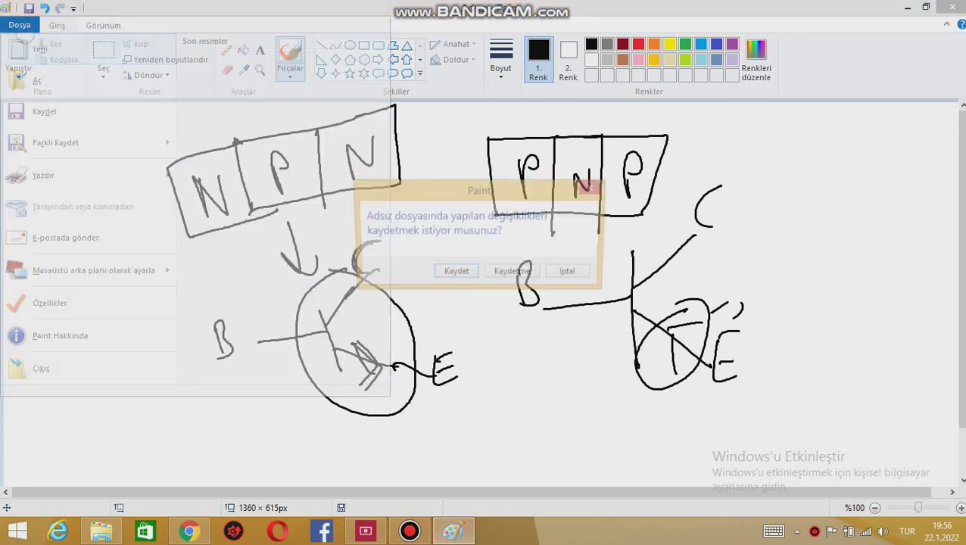
click(502, 274)
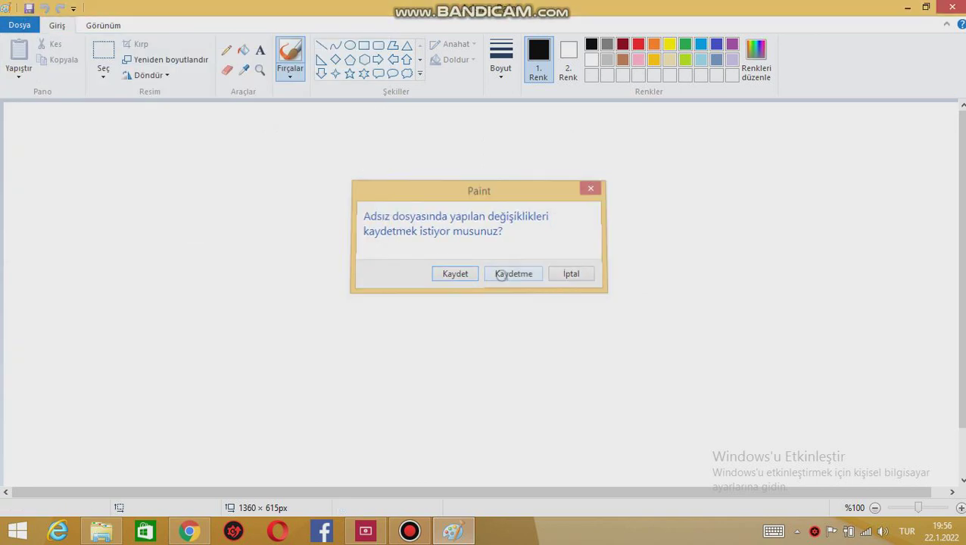
- Write the title NPN at the top left of the new canvas
mouse_move(179, 138)
mouse_down()
mouse_move(182, 175)
mouse_move(219, 138)
mouse_up()
mouse_move(223, 175)
mouse_down()
mouse_move(239, 139)
mouse_move(279, 129)
mouse_up()
drag(179, 277, 293, 258)
- Draw the left transistor with B, C, E labels and an emitter arrowhead
drag(266, 221, 315, 312)
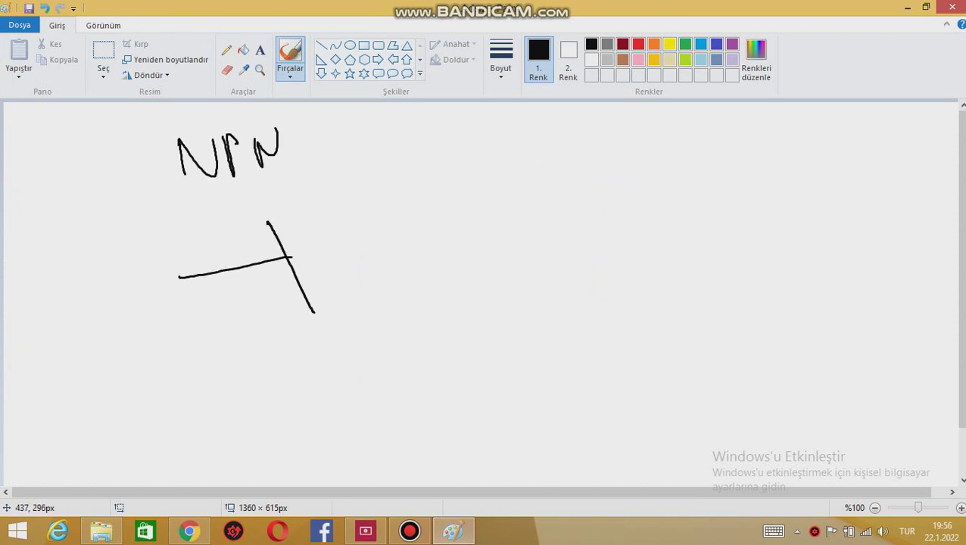
mouse_move(293, 259)
mouse_down()
mouse_move(319, 204)
mouse_move(364, 288)
mouse_up()
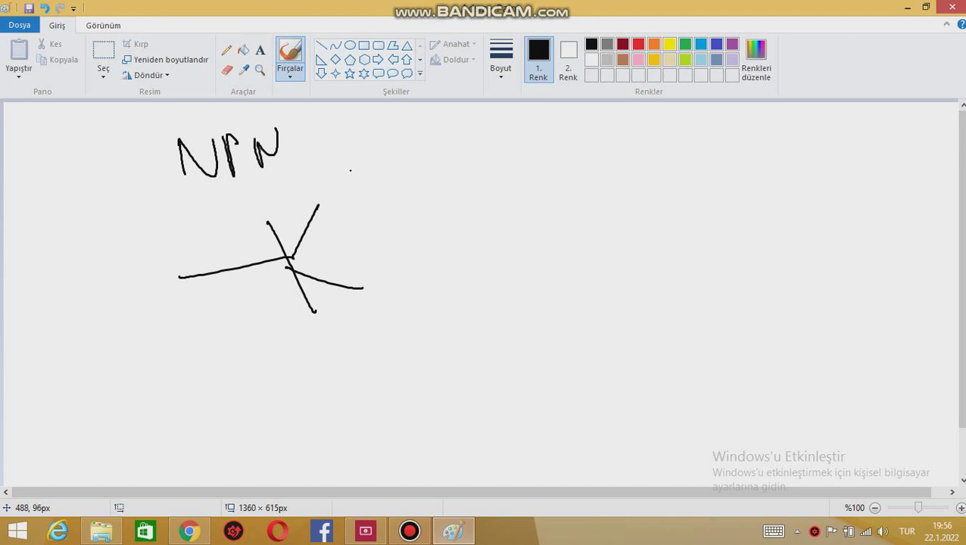
drag(350, 169, 361, 202)
drag(129, 242, 141, 271)
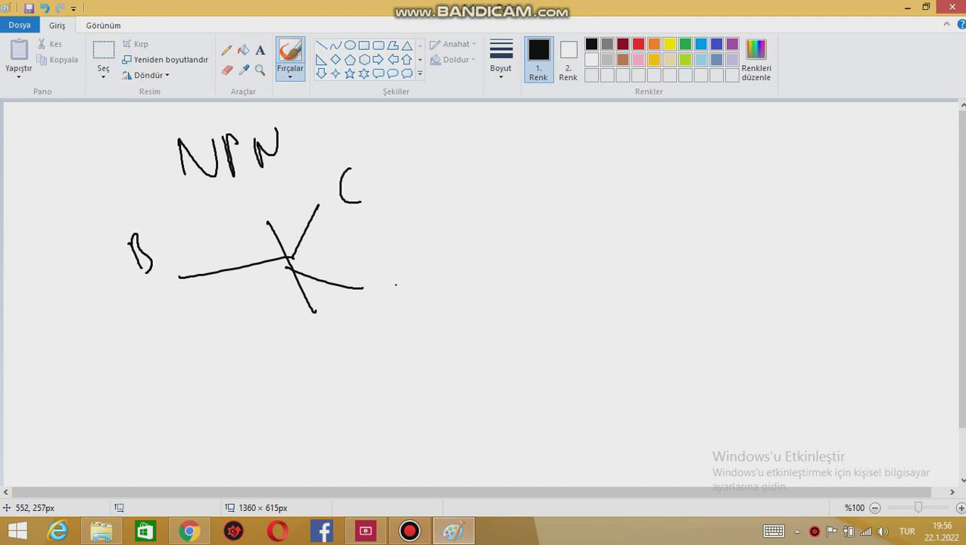
drag(394, 273, 413, 297)
mouse_move(393, 290)
mouse_down()
mouse_move(411, 280)
mouse_move(392, 274)
mouse_up()
mouse_move(329, 269)
mouse_down()
mouse_move(348, 277)
mouse_move(330, 301)
mouse_up()
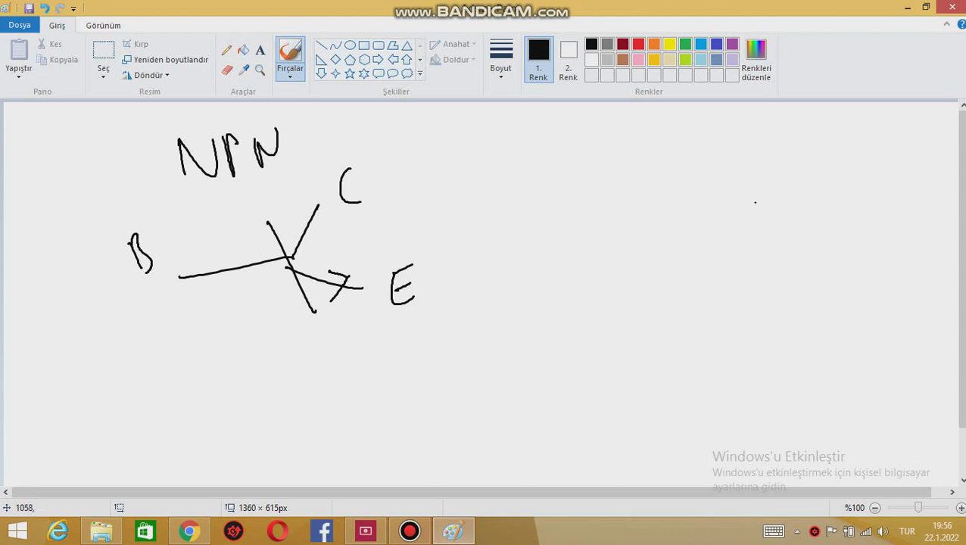
- Draw a second transistor on the right with B, C, E labels and an emitter arrowhead
drag(773, 141, 706, 198)
drag(709, 164, 704, 270)
drag(706, 228, 756, 260)
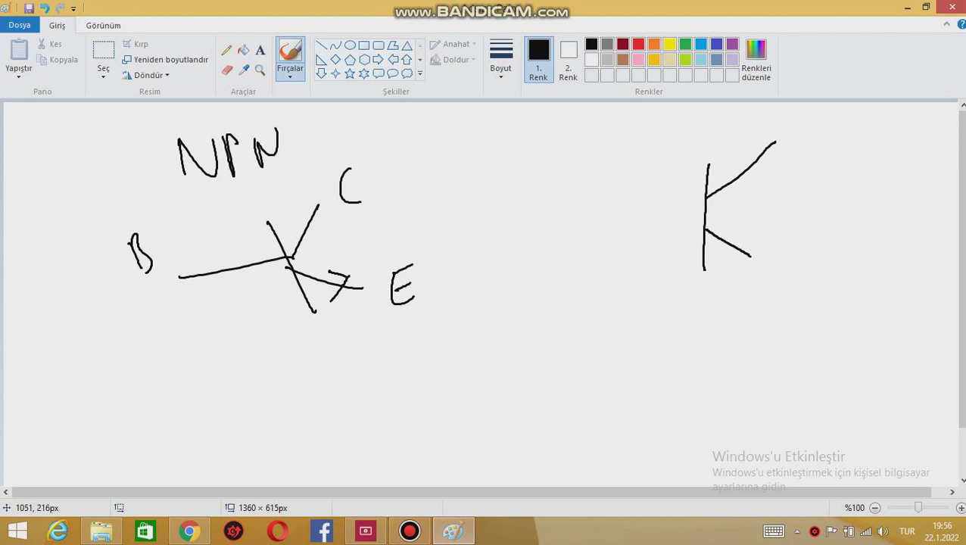
drag(704, 209, 614, 217)
drag(771, 115, 774, 139)
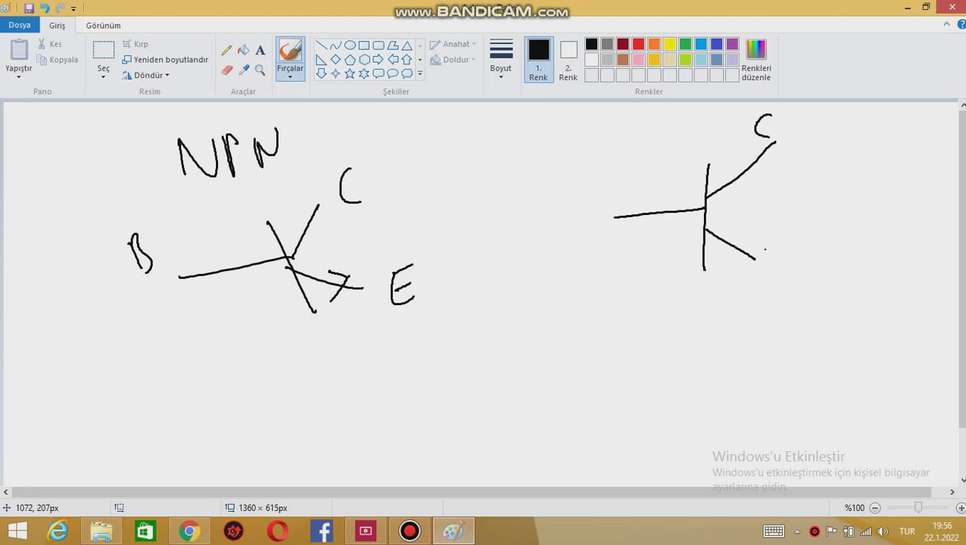
drag(769, 239, 785, 272)
drag(768, 255, 786, 238)
drag(578, 186, 583, 218)
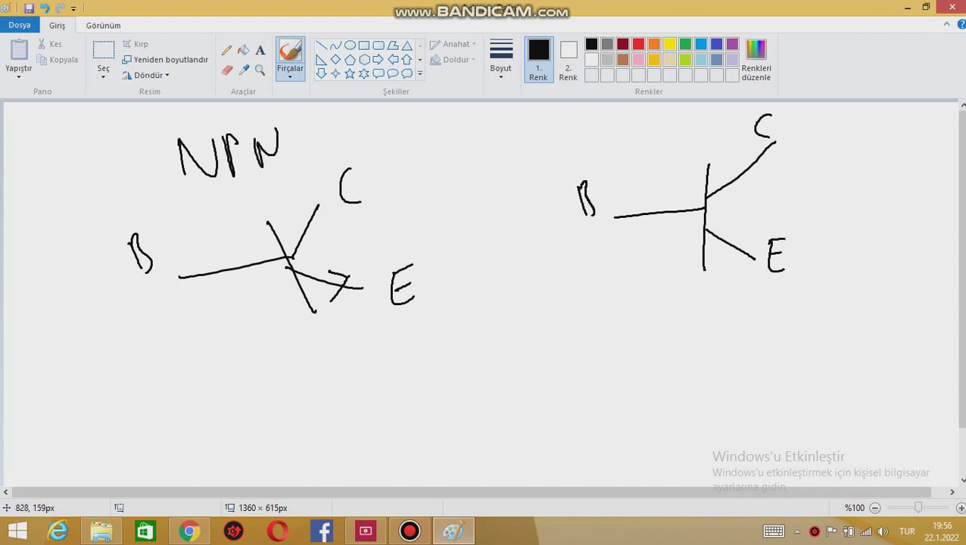
mouse_move(726, 241)
mouse_down()
mouse_move(734, 266)
mouse_move(755, 238)
mouse_up()
- Circle both transistor symbols and write PNP above the right one
click(656, 193)
mouse_move(326, 184)
mouse_down()
mouse_move(303, 189)
mouse_move(256, 244)
mouse_move(376, 318)
mouse_move(302, 191)
mouse_up()
mouse_move(715, 141)
mouse_down()
mouse_move(662, 247)
mouse_move(743, 216)
mouse_move(701, 137)
mouse_up()
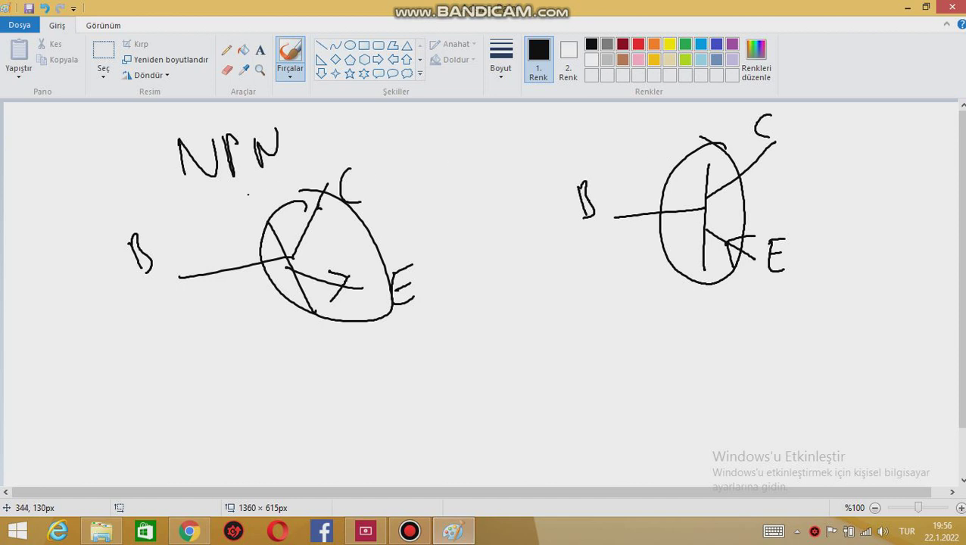
mouse_move(562, 148)
mouse_down()
mouse_move(557, 114)
mouse_move(560, 125)
mouse_up()
mouse_move(578, 121)
mouse_down()
mouse_move(580, 145)
mouse_move(604, 145)
mouse_up()
mouse_move(614, 146)
mouse_down()
mouse_move(612, 108)
mouse_move(615, 126)
mouse_up()
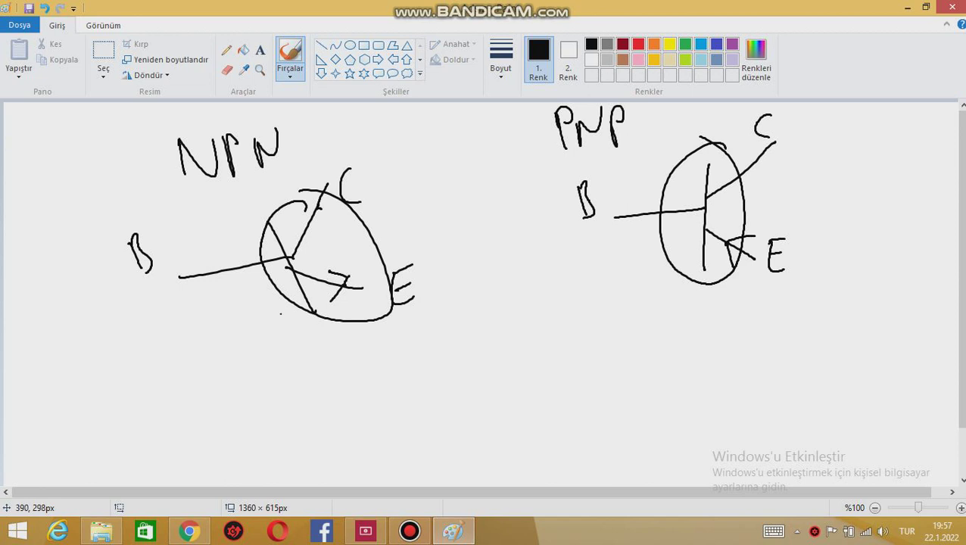
- Underline the NPN and PNP titles and add small arrows below NPN and beside the right B
drag(179, 200, 261, 172)
drag(528, 169, 609, 163)
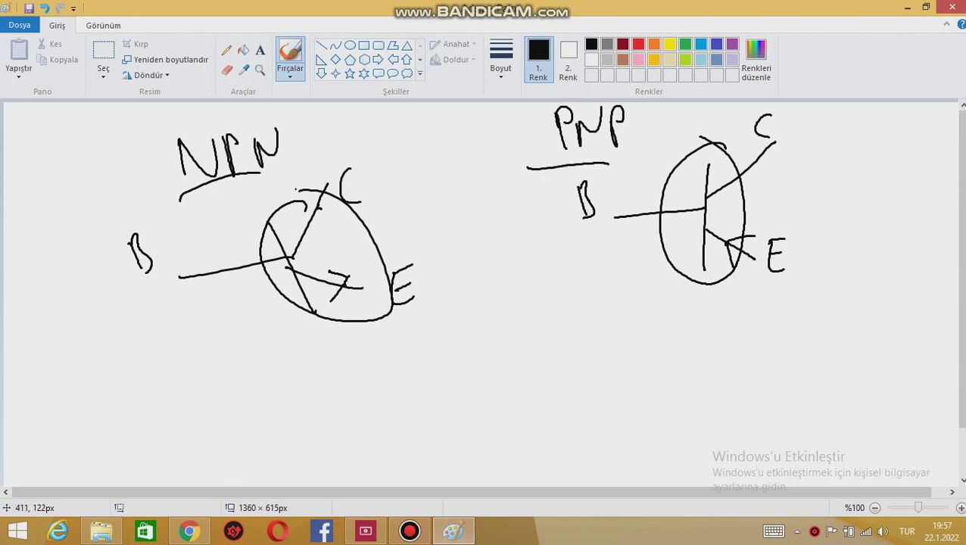
drag(215, 197, 230, 251)
drag(211, 239, 253, 232)
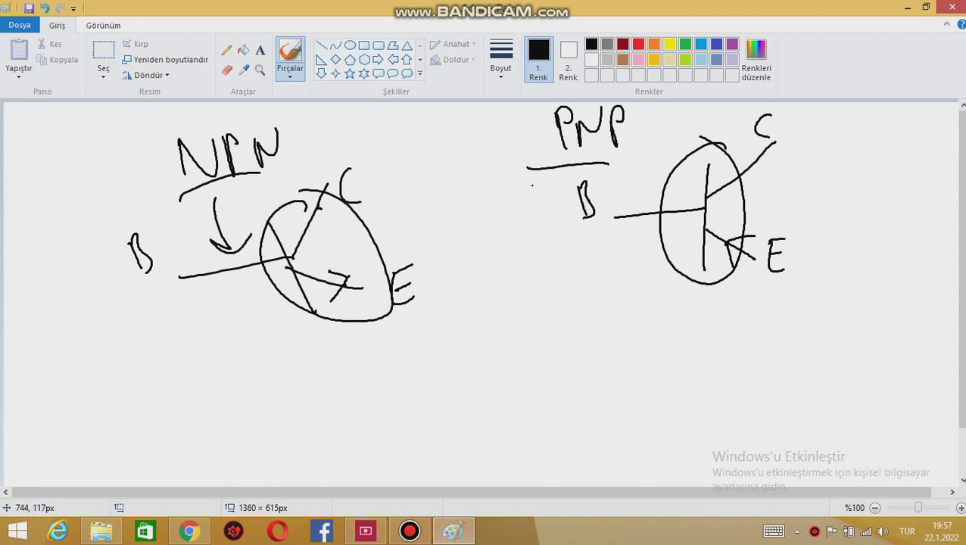
mouse_move(514, 195)
mouse_down()
mouse_move(545, 212)
mouse_move(531, 224)
mouse_up()
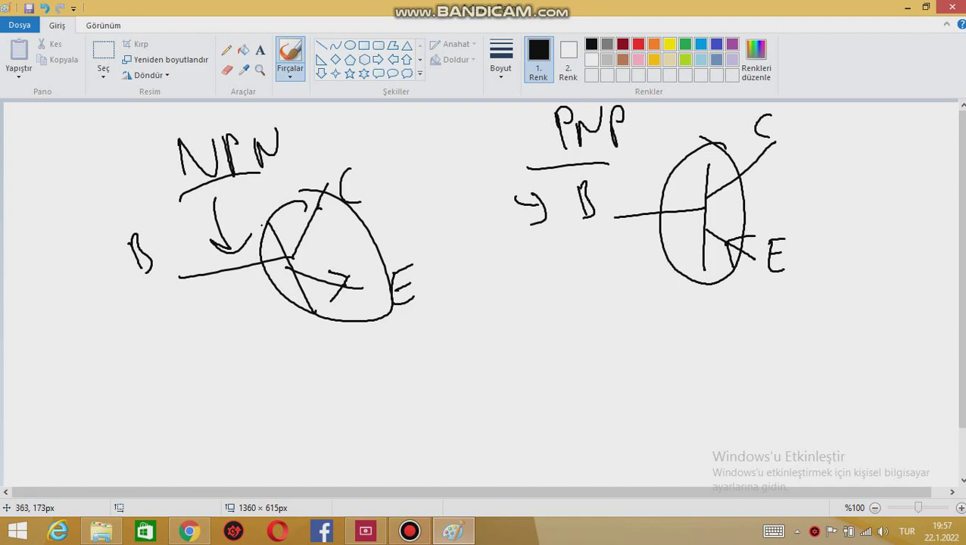